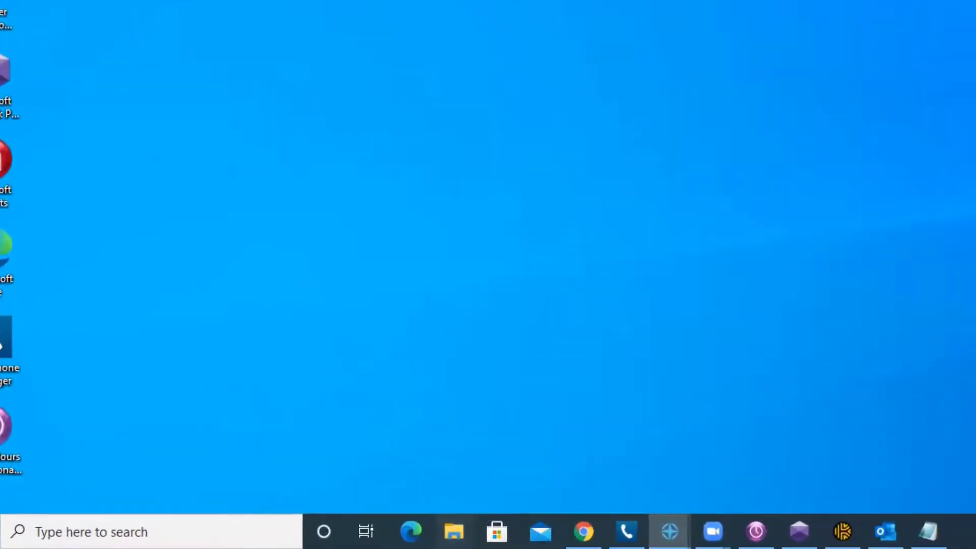
# Browse in File Explorer from This PC to the C:\Medisoft\BIN folder
pyautogui.click(454, 531)
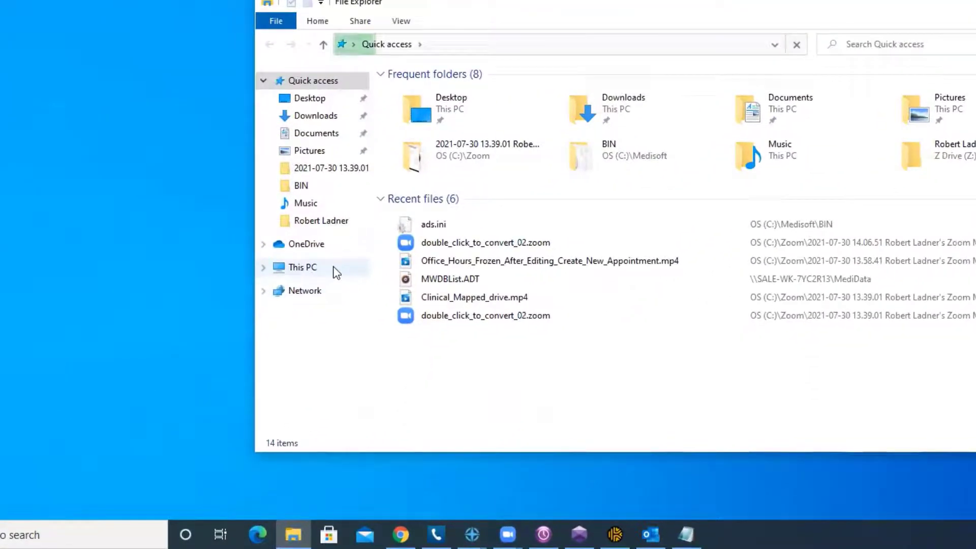
pyautogui.click(335, 272)
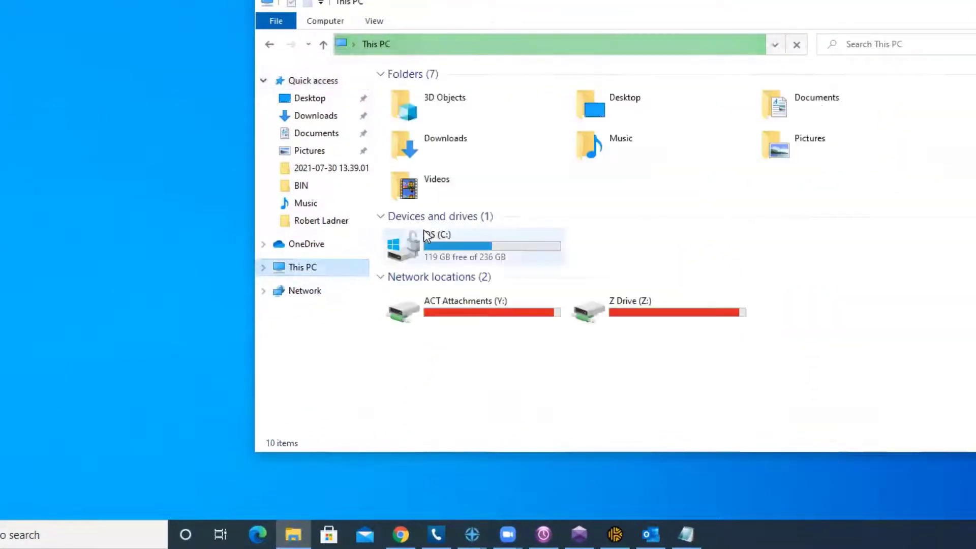
pyautogui.doubleClick(452, 240)
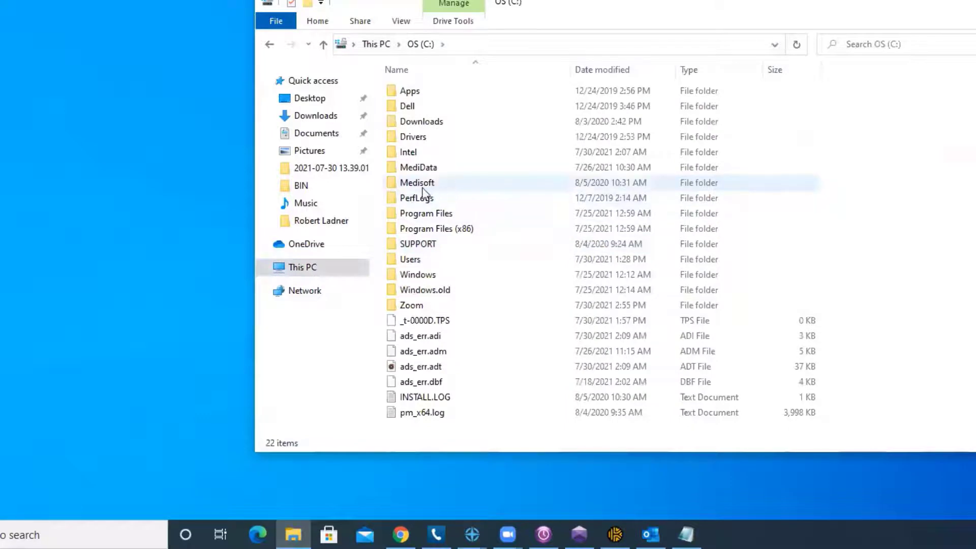
pyautogui.doubleClick(415, 184)
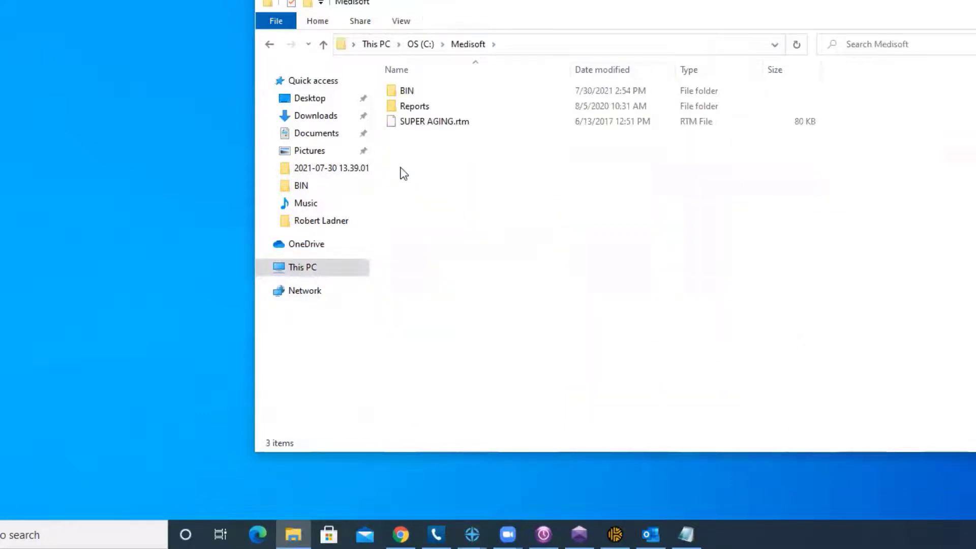
pyautogui.click(398, 97)
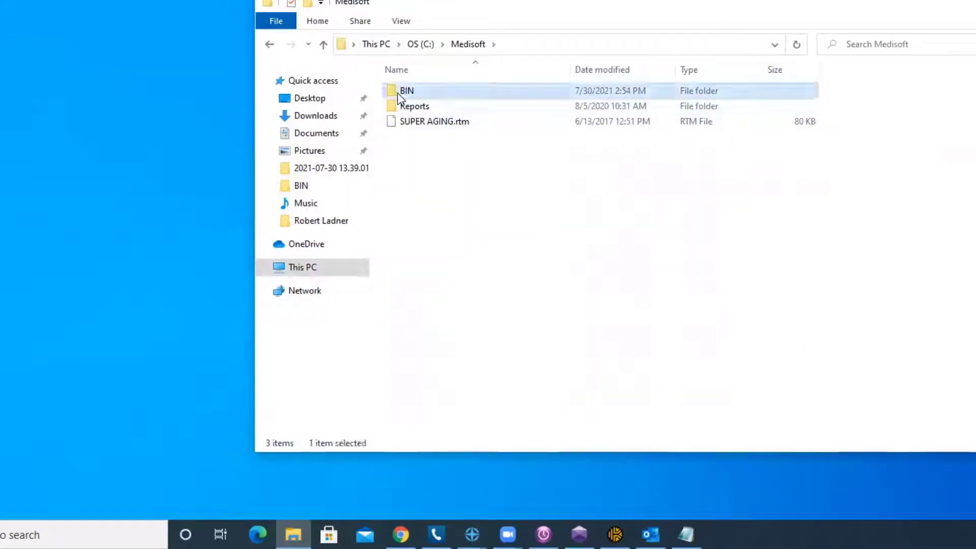
pyautogui.doubleClick(399, 97)
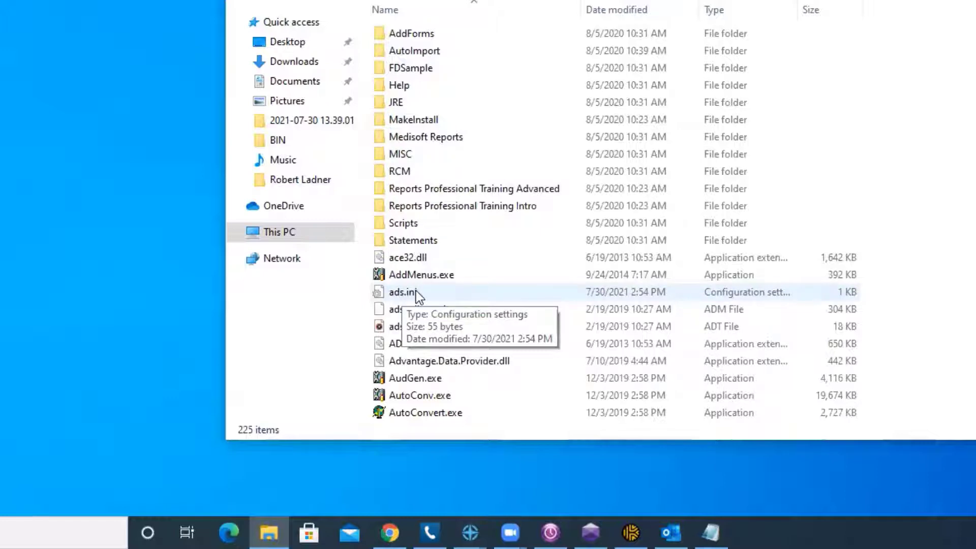
# Open ads.ini in Notepad and select its lan_ip value 192.168.10.999
pyautogui.click(422, 294)
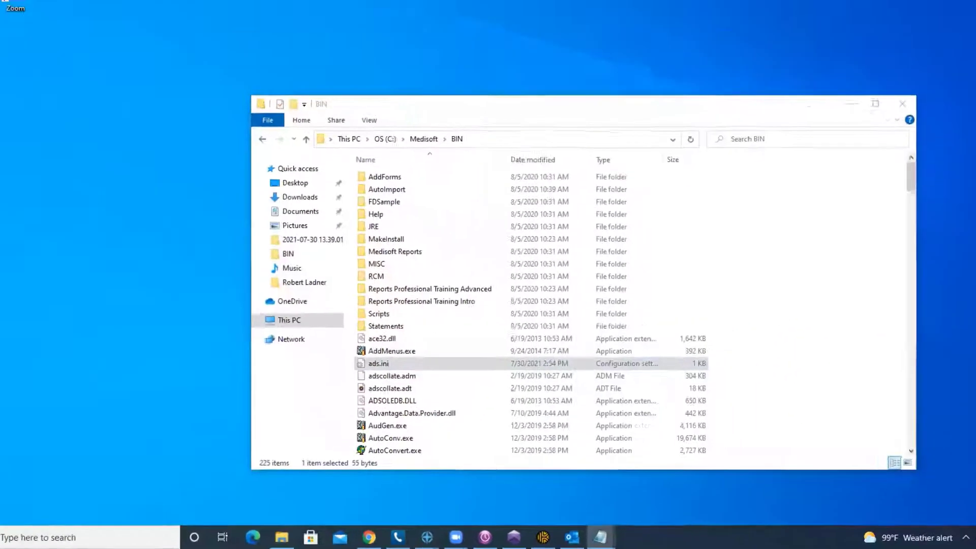
pyautogui.press('Return')
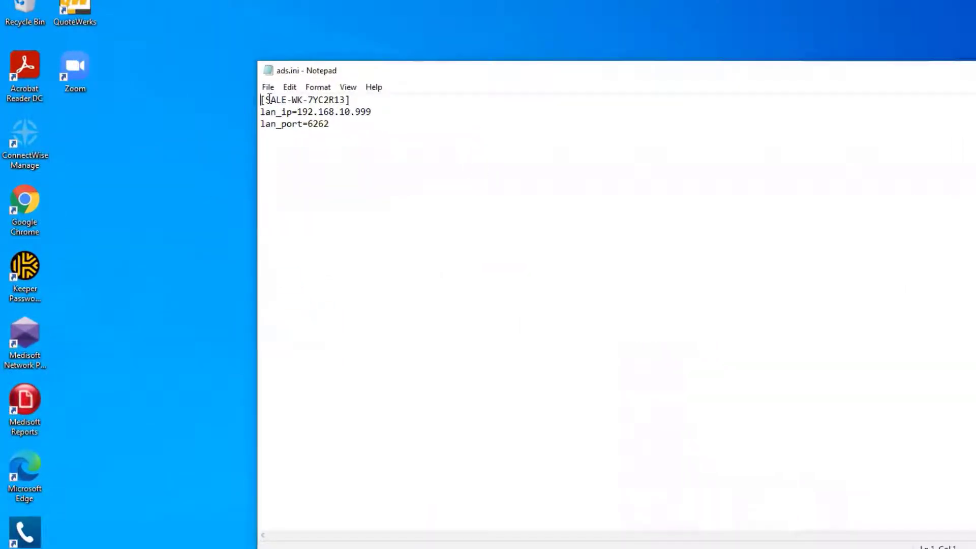
pyautogui.moveTo(270, 99)
pyautogui.mouseDown()
pyautogui.moveTo(350, 100)
pyautogui.moveTo(255, 102)
pyautogui.mouseUp()
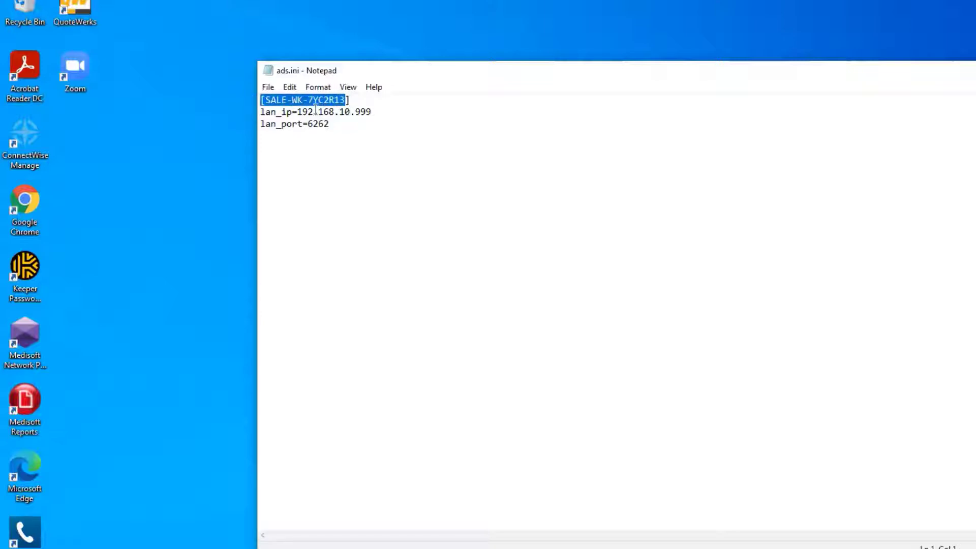
pyautogui.moveTo(374, 111); pyautogui.dragTo(297, 112)
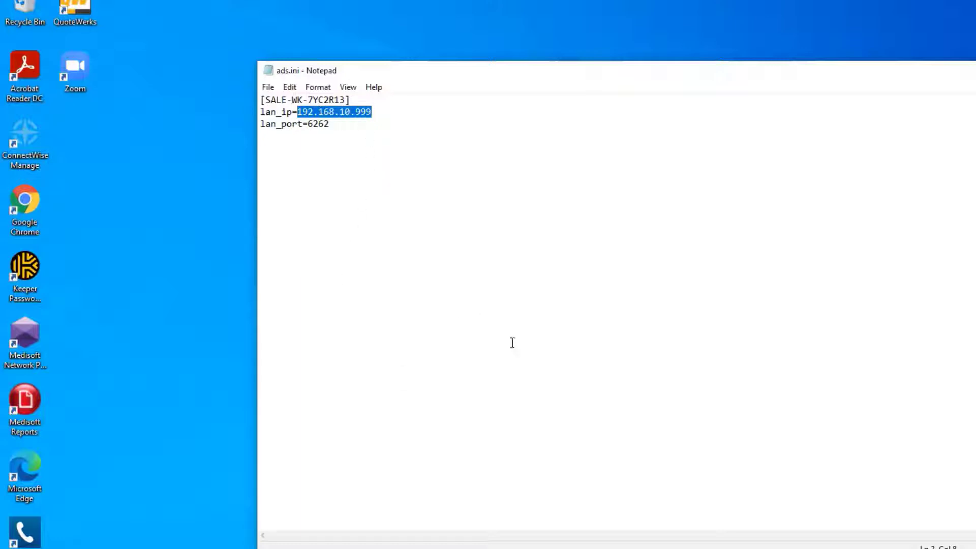
pyautogui.moveTo(406, 113); pyautogui.dragTo(292, 111)
pyautogui.click(370, 112)
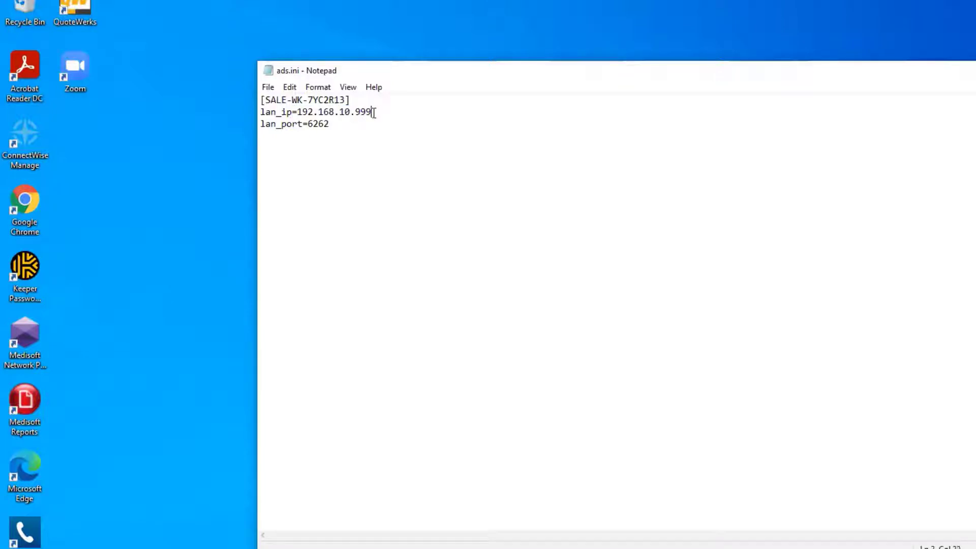
pyautogui.moveTo(373, 112); pyautogui.dragTo(297, 112)
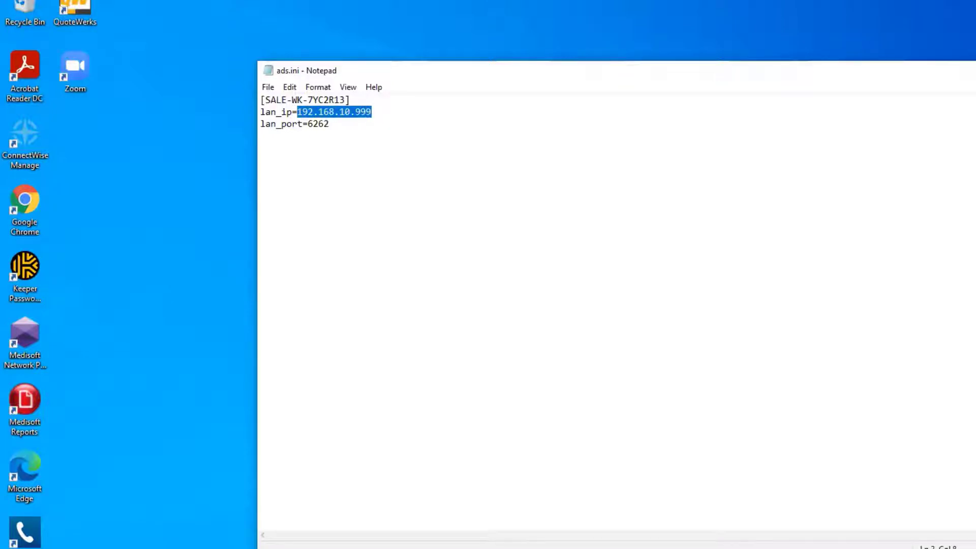
# Launch Command Prompt and run 'ping sale-wk-7yc2r13 -4', which resolves to 10.0.0.136
pyautogui.press('super+s')
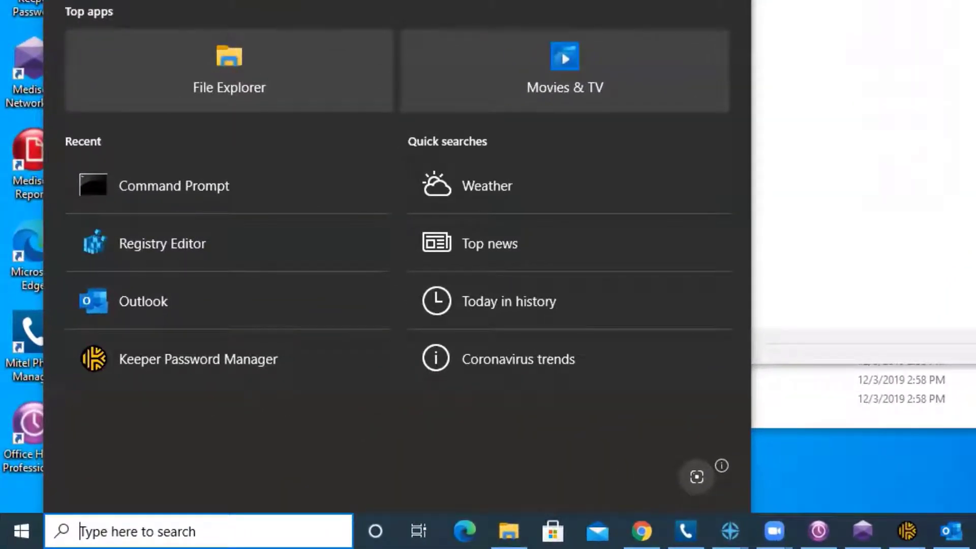
pyautogui.write('cmd')
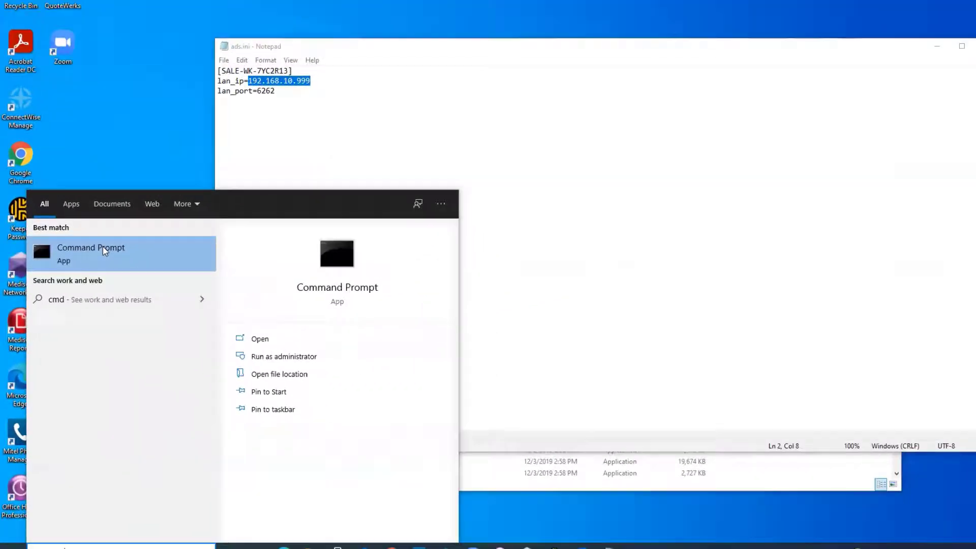
pyautogui.click(158, 185)
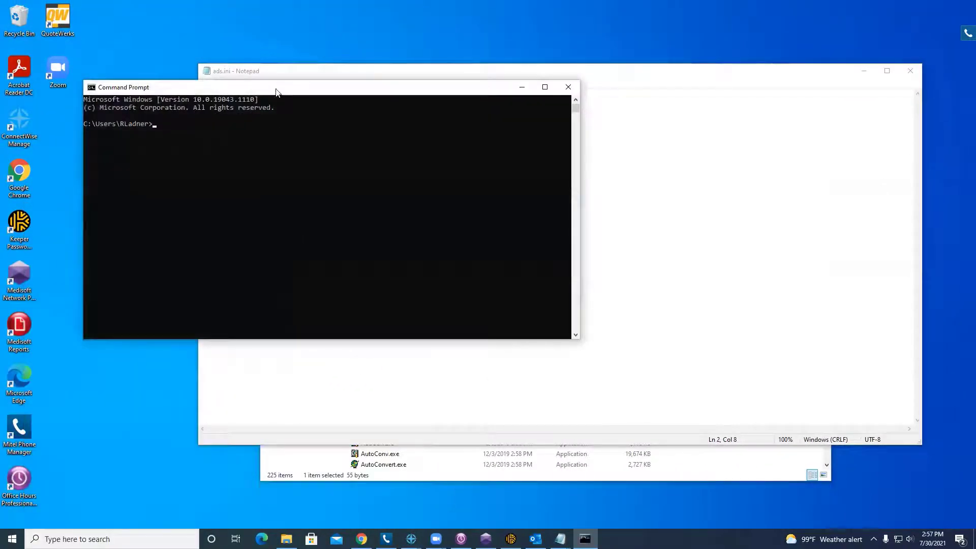
pyautogui.moveTo(277, 92); pyautogui.dragTo(379, 254)
pyautogui.write('p')
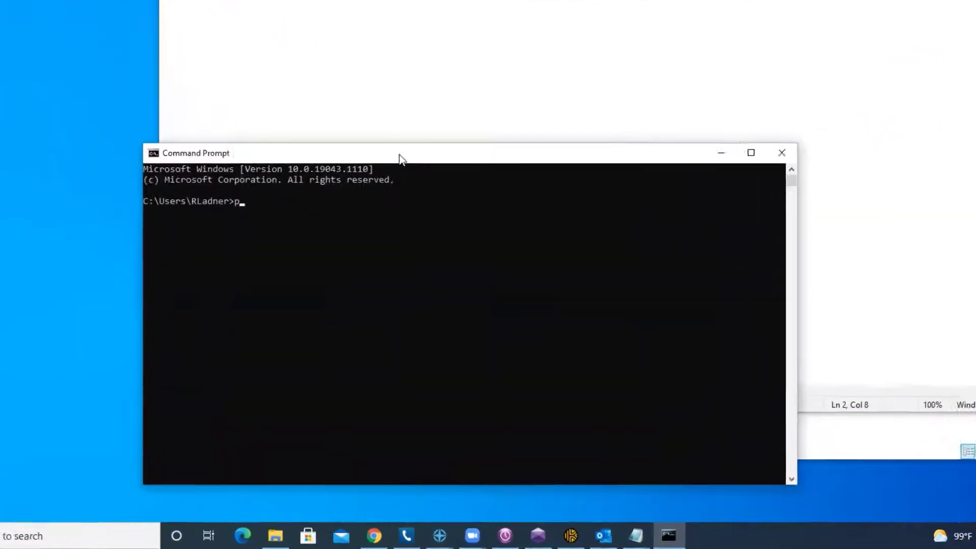
pyautogui.write('ing')
pyautogui.write(' sa')
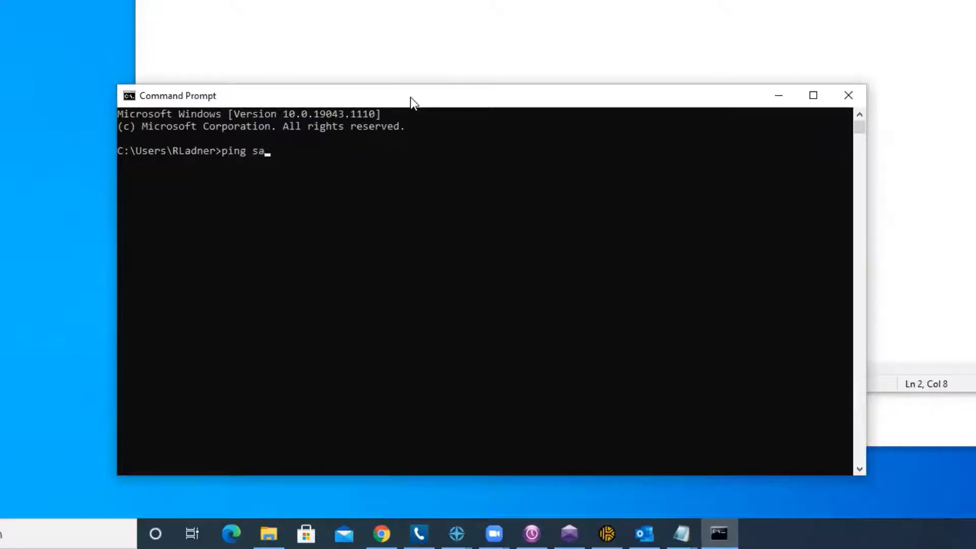
pyautogui.write('le-wk-7yc2r13 -4')
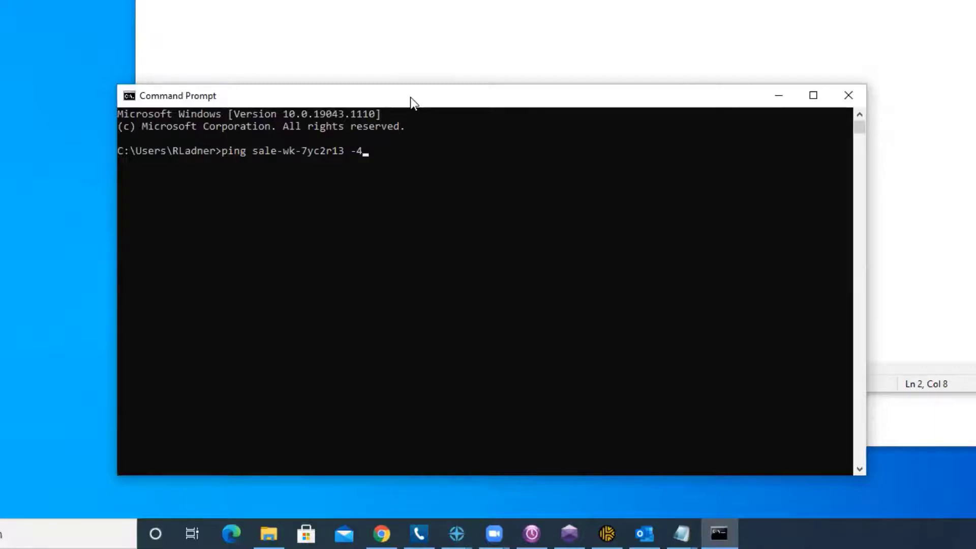
pyautogui.press('Return')
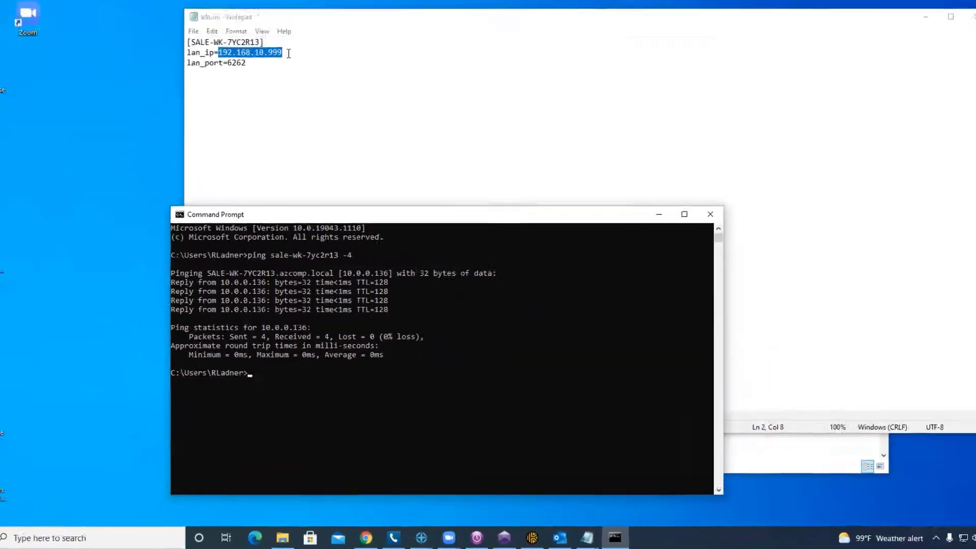
# Replace the lan_ip address in ads.ini with 10.0.0.136
pyautogui.click(288, 53)
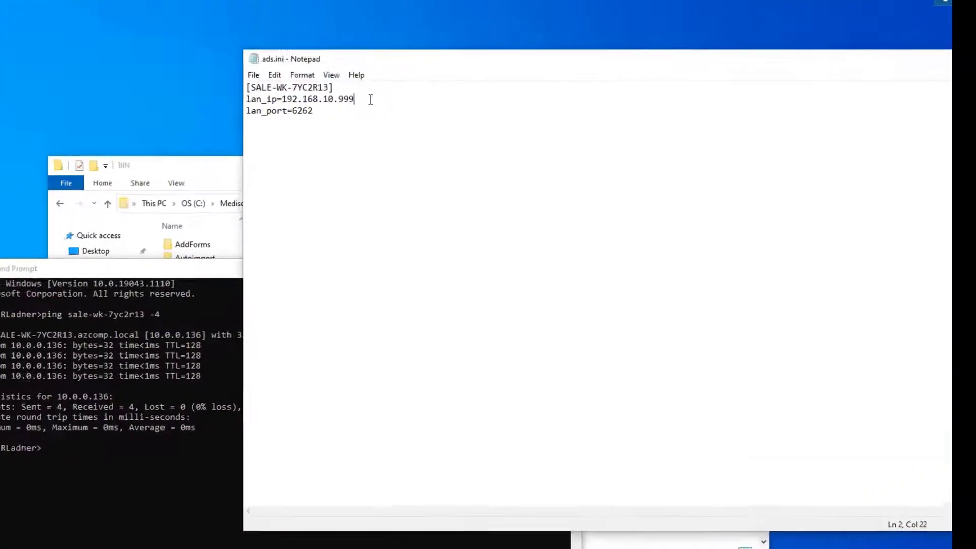
pyautogui.moveTo(287, 103); pyautogui.dragTo(235, 103)
pyautogui.write('0.10')
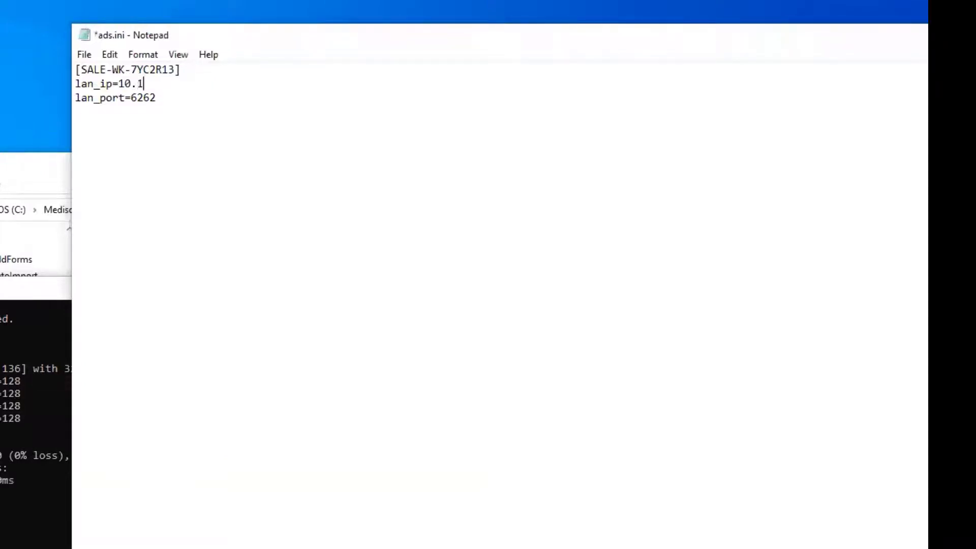
pyautogui.press('BackSpace')
pyautogui.press('BackSpace')
pyautogui.write('0.0.136')
# Save ads.ini, close Notepad, and return to the BIN folder window
pyautogui.click(83, 54)
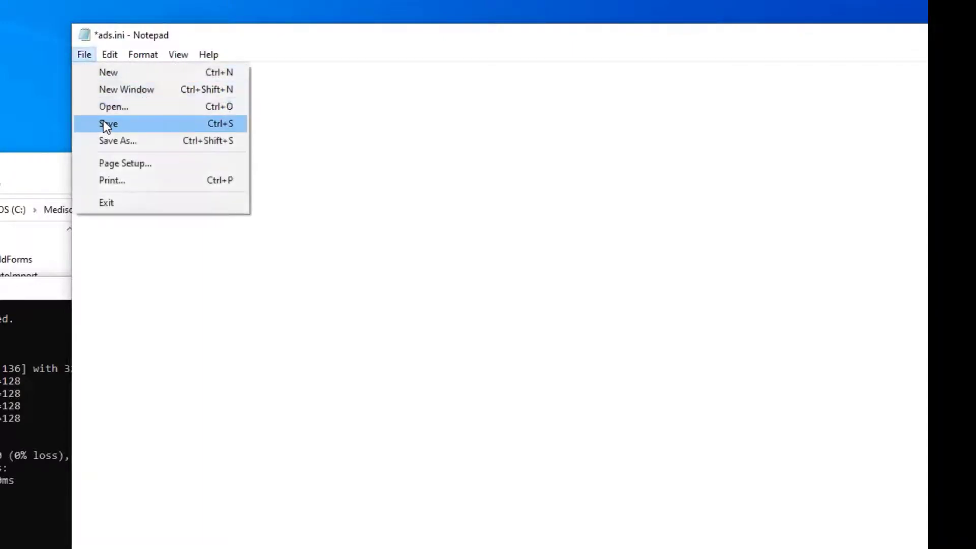
pyautogui.click(399, 153)
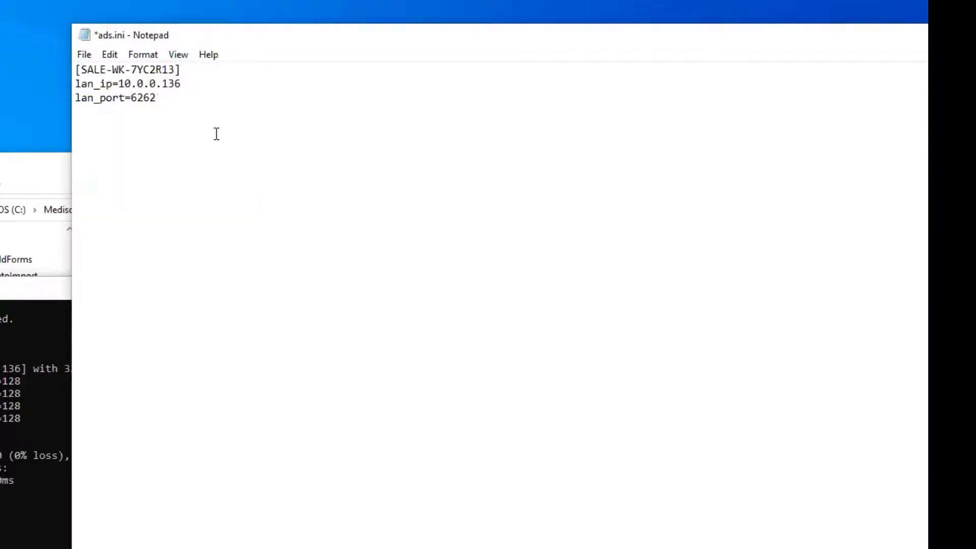
pyautogui.moveTo(204, 137); pyautogui.dragTo(145, 98)
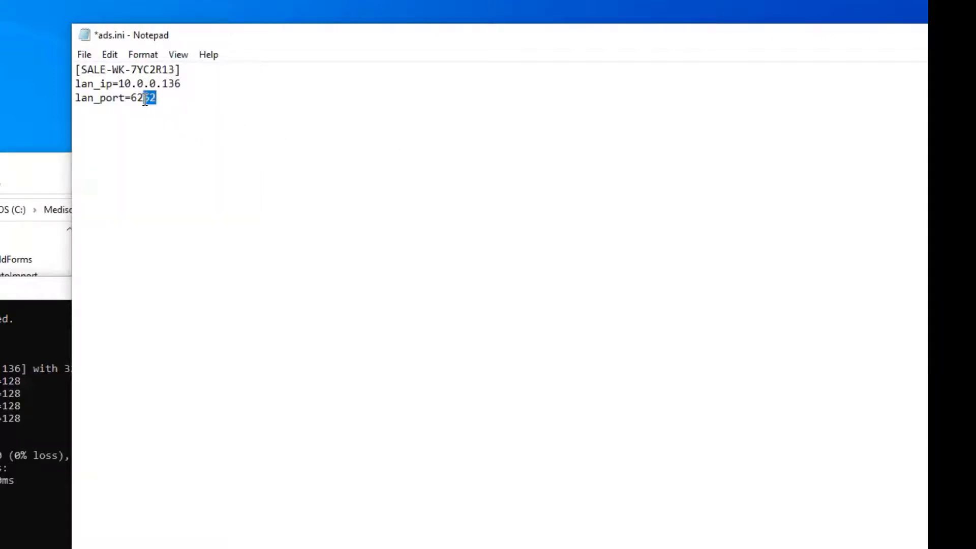
pyautogui.click(179, 105)
pyautogui.moveTo(155, 101); pyautogui.dragTo(75, 68)
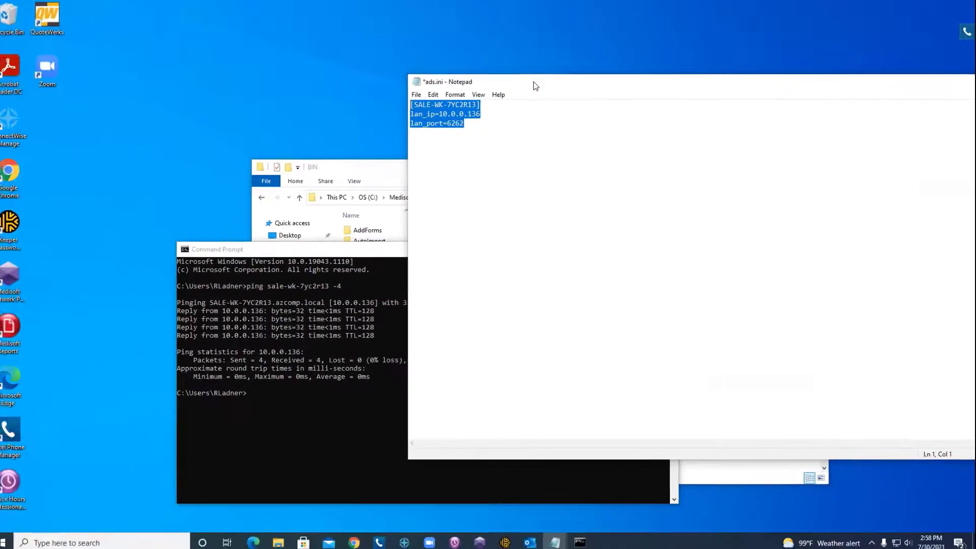
pyautogui.moveTo(260, 131); pyautogui.dragTo(219, 131)
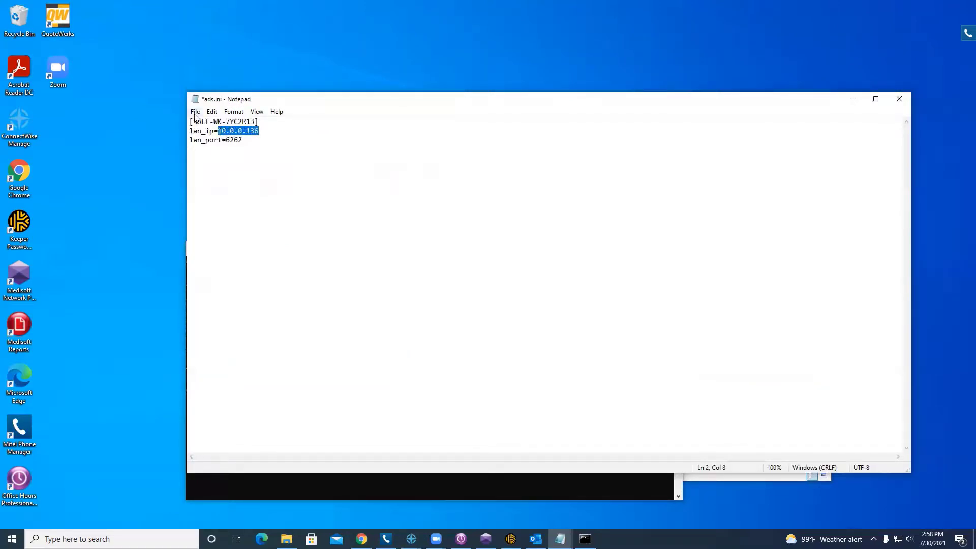
pyautogui.click(195, 111)
pyautogui.click(211, 158)
pyautogui.click(899, 99)
pyautogui.click(568, 206)
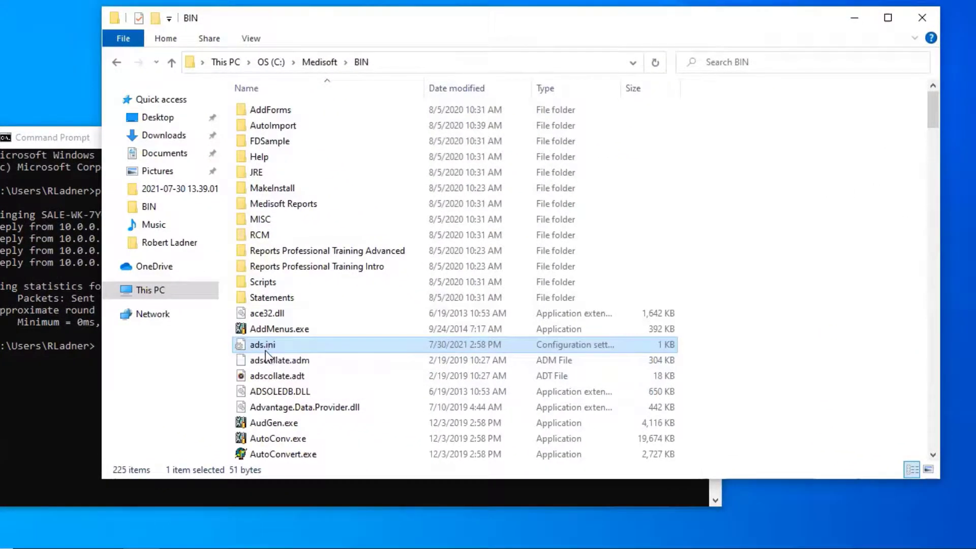
pyautogui.click(277, 345)
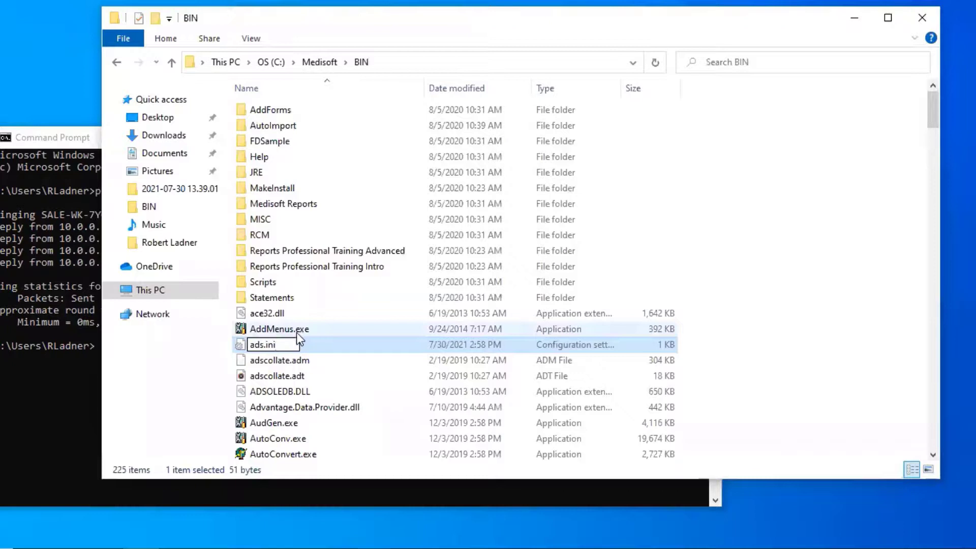
pyautogui.click(249, 39)
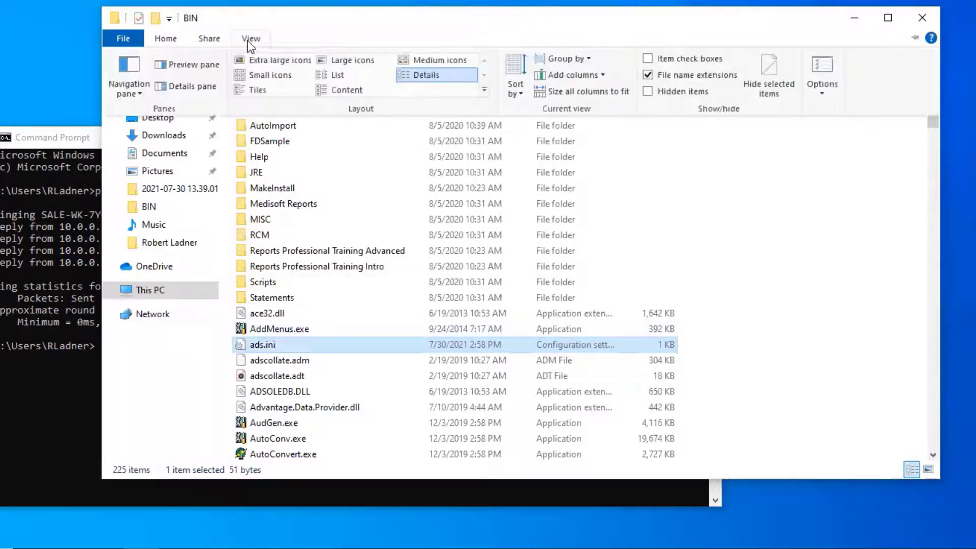
pyautogui.click(678, 75)
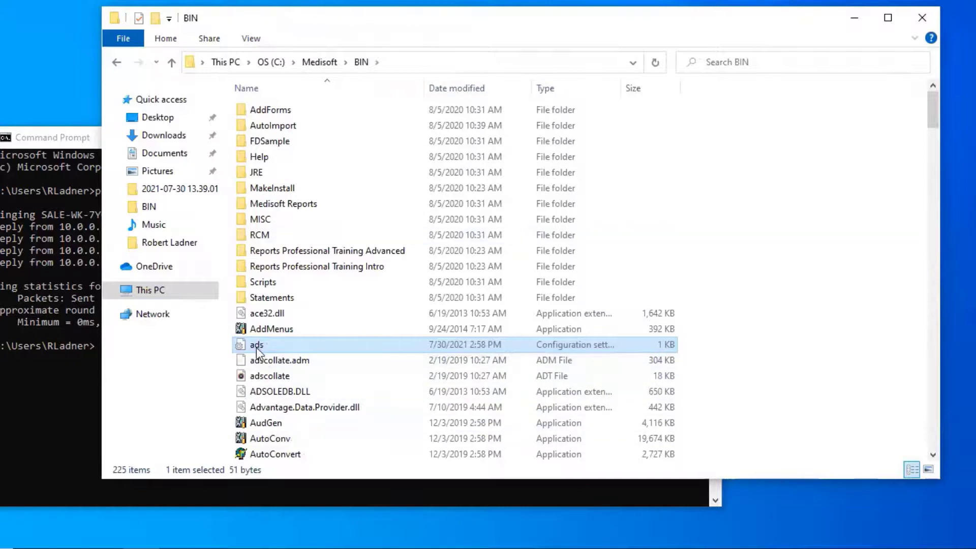
pyautogui.click(265, 41)
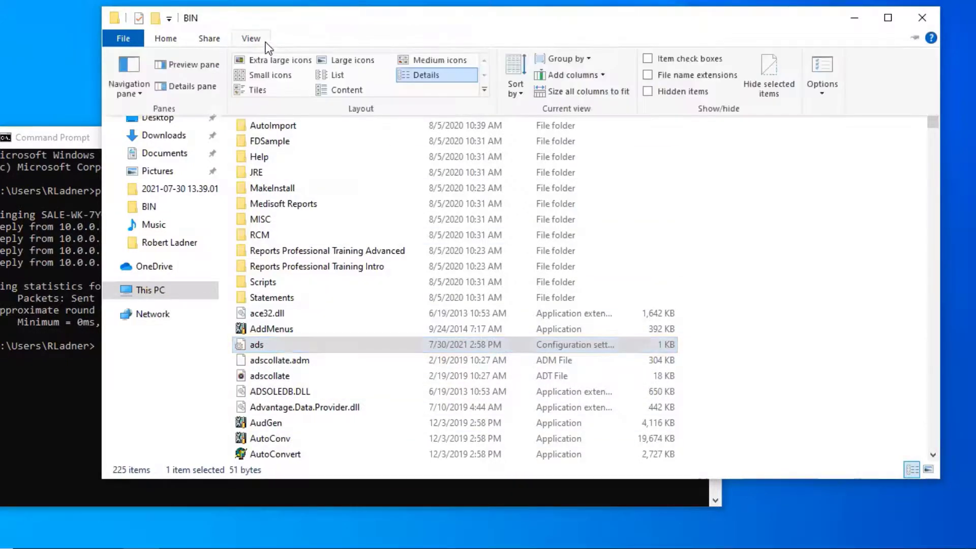
pyautogui.click(671, 75)
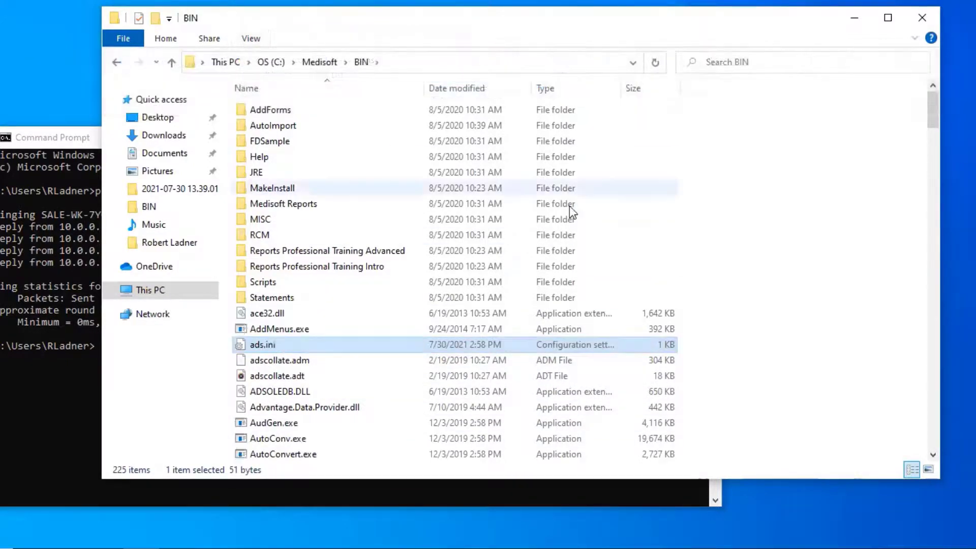